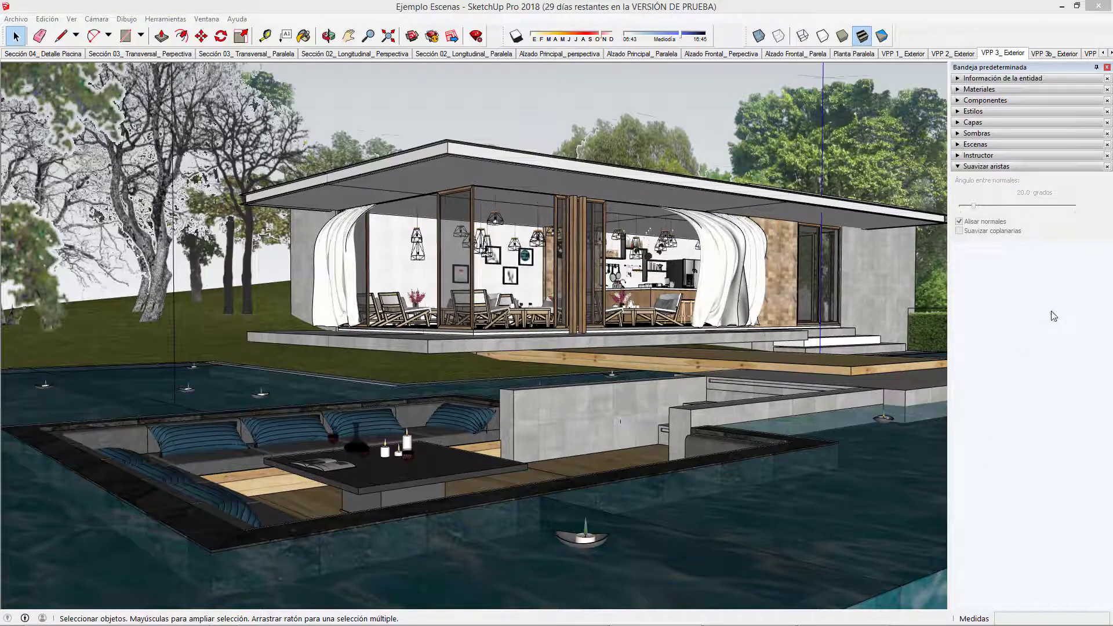
Collapse the Suavizar aristas panel so every default tray section is closed
click(962, 167)
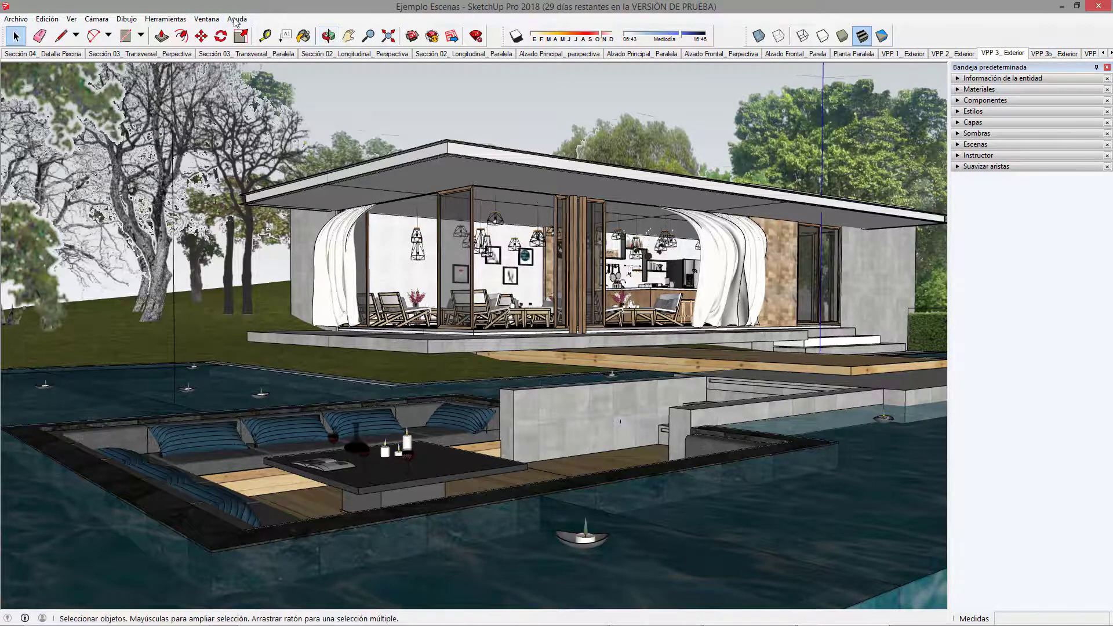
Add the Niebla fog panel to the Bandeja predeterminada via the Ventana menu
click(212, 22)
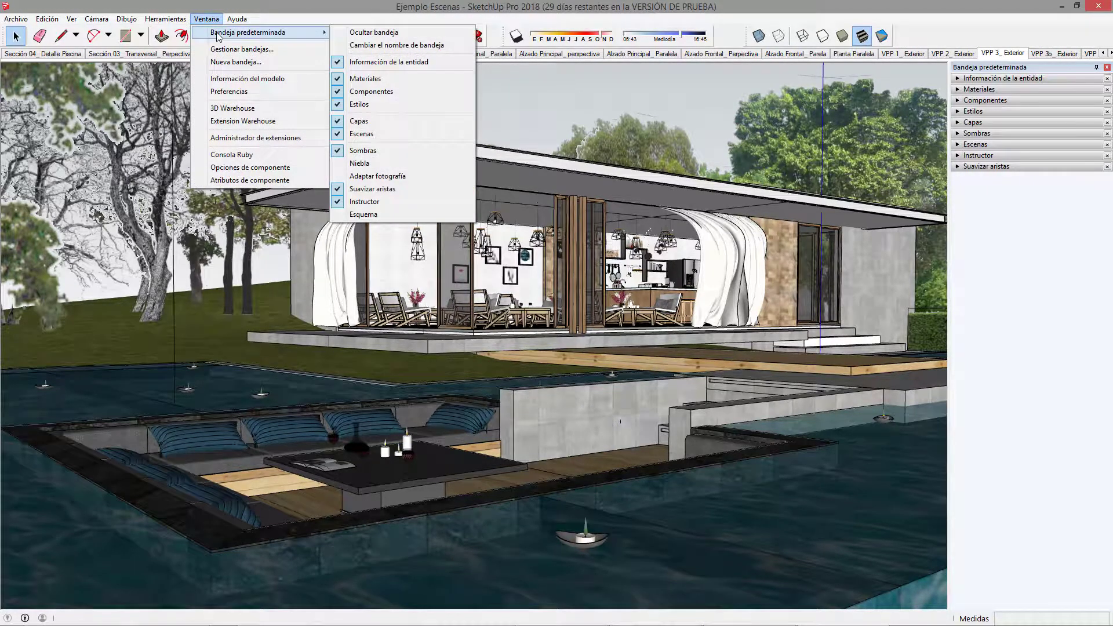
mouse_move(248, 33)
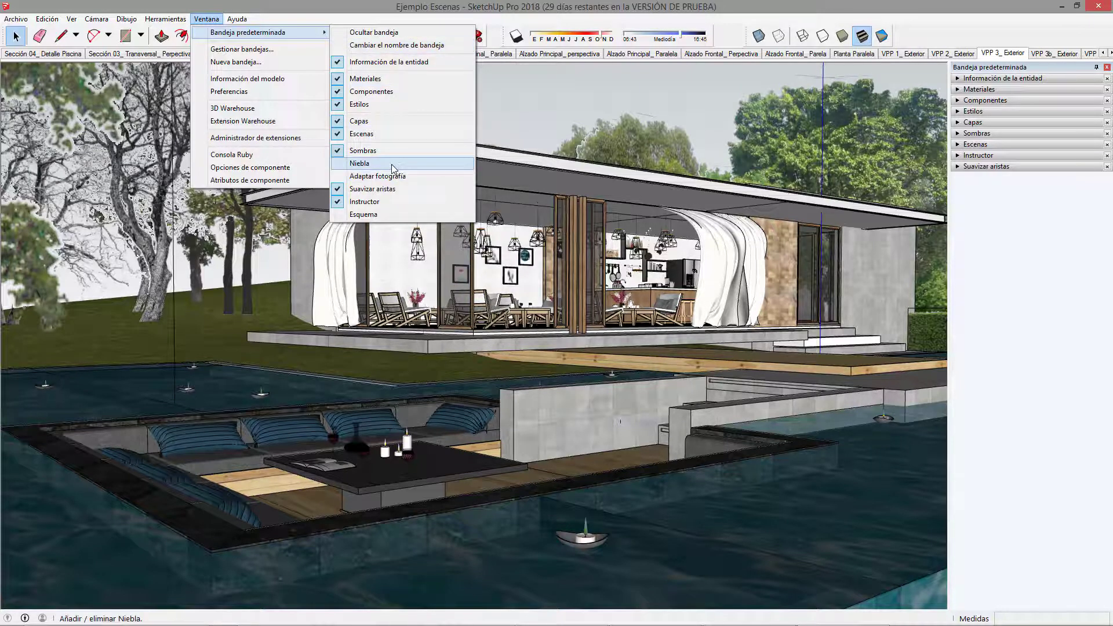
click(393, 168)
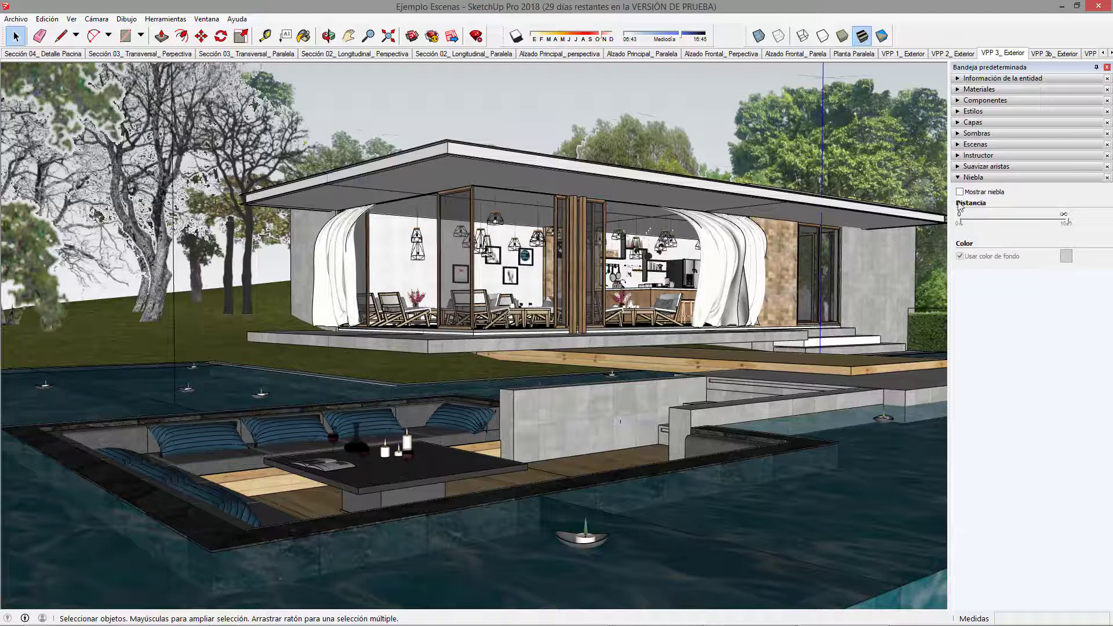
click(957, 178)
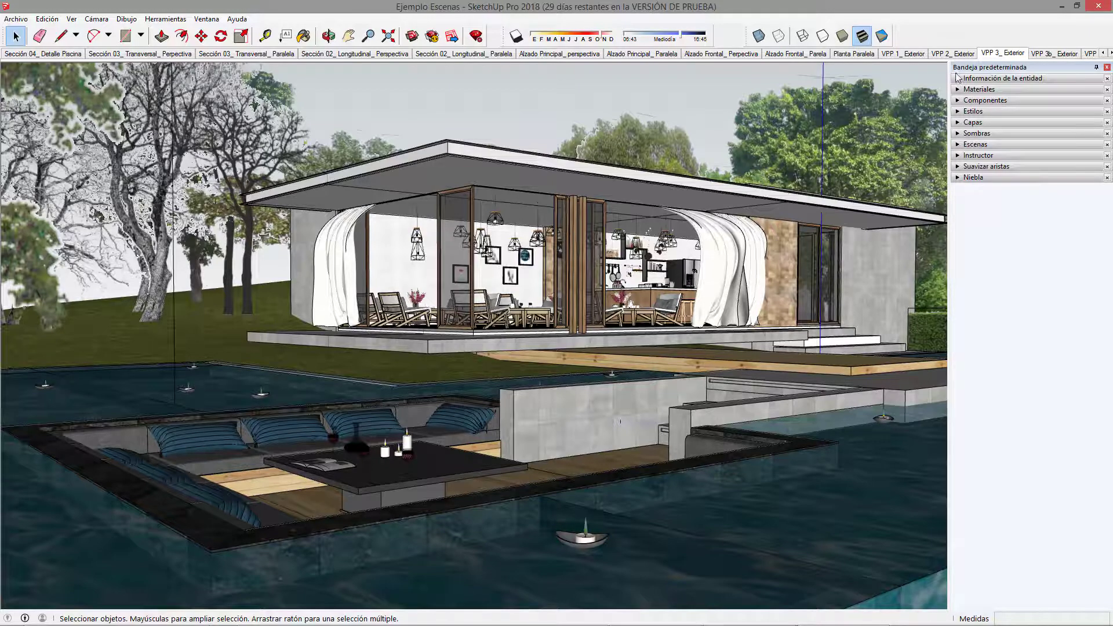
click(963, 178)
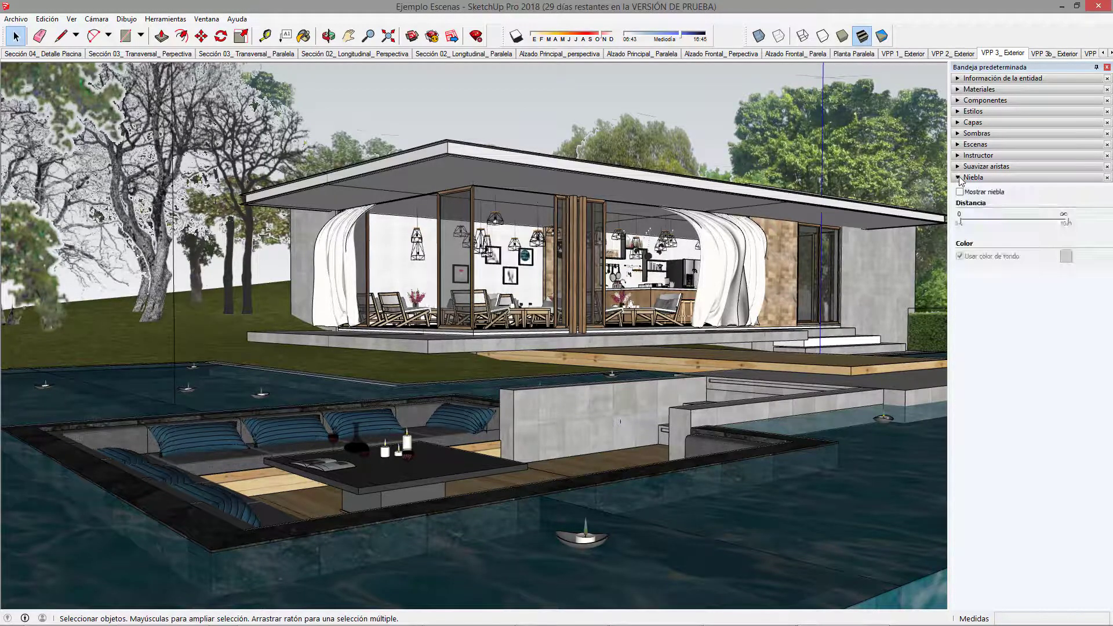